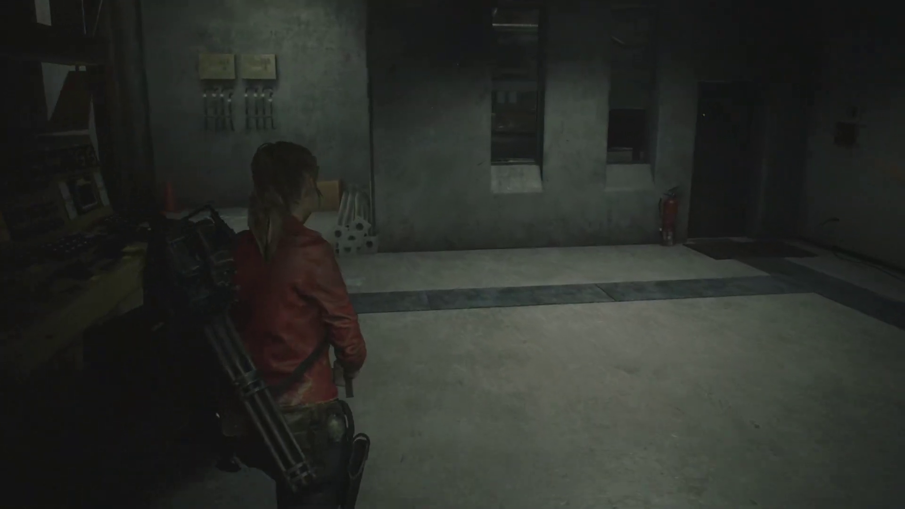
{"action": "key", "text": "w"}
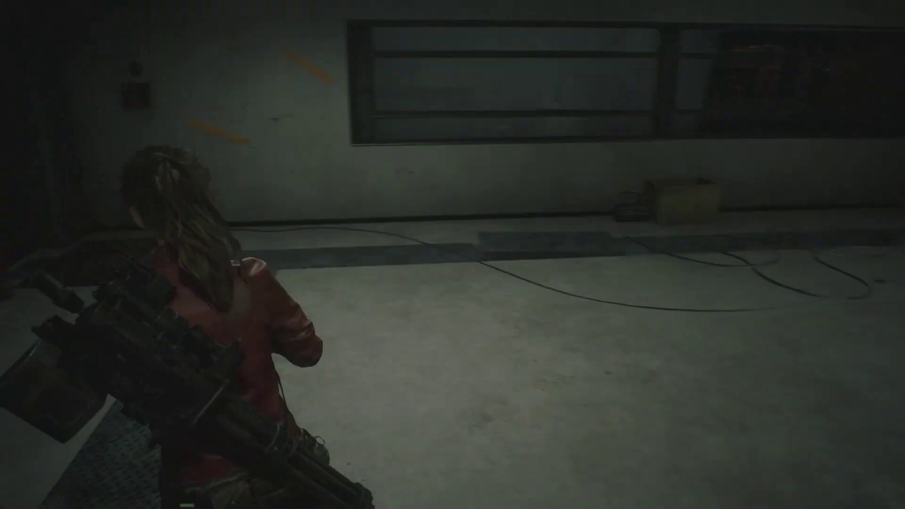
{"action": "key", "text": "w"}
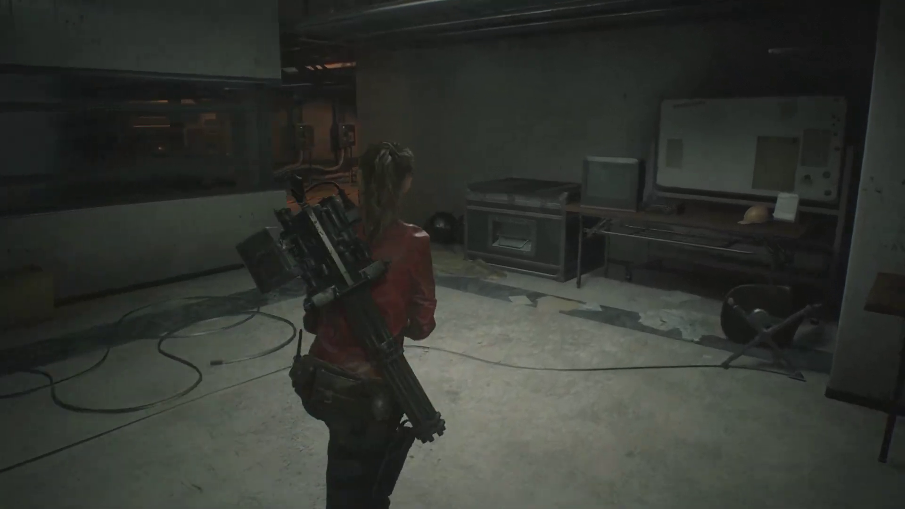
{"action": "key", "text": "w"}
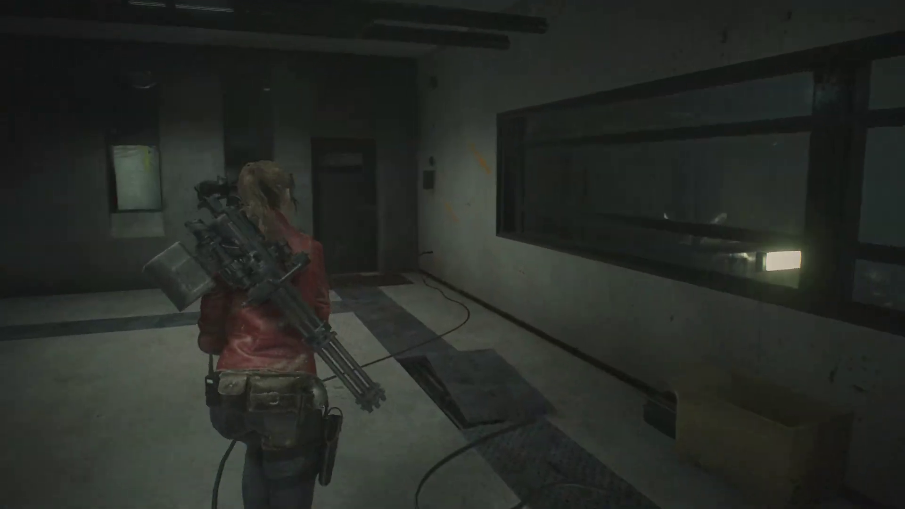
{"action": "key", "text": "w"}
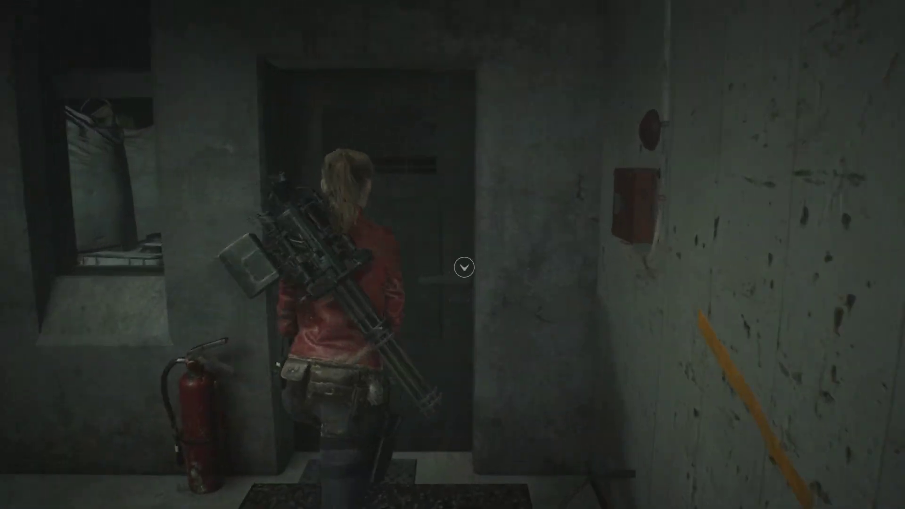
{"action": "key", "text": "w"}
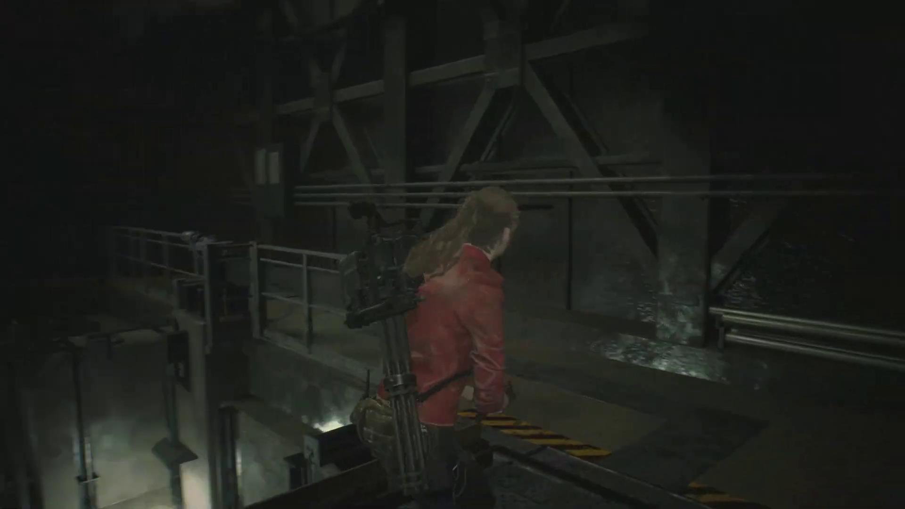
{"action": "right_click", "coordinate": [451, 255]}
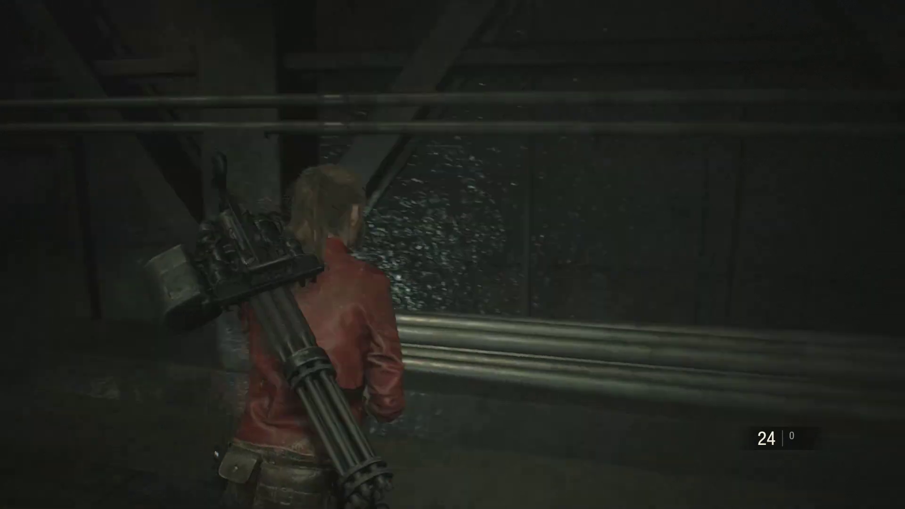
{"action": "right_click", "coordinate": [453, 255]}
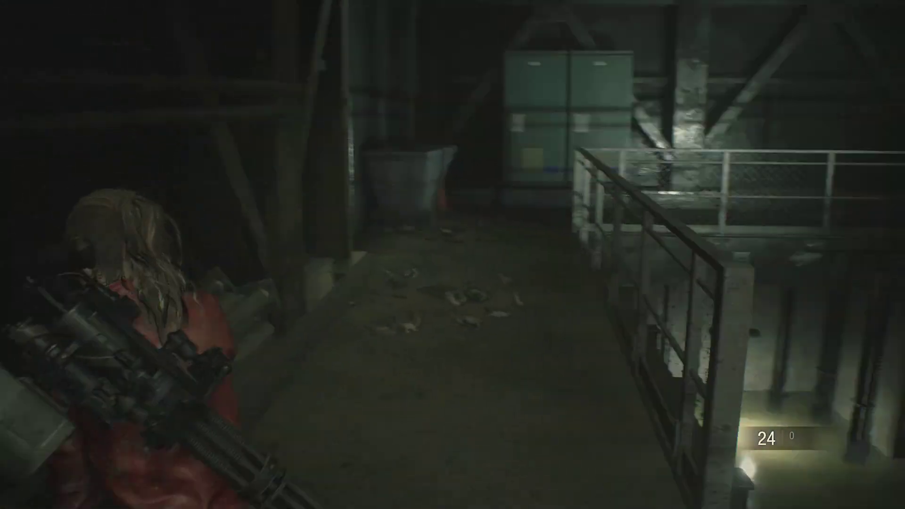
{"action": "key", "text": "w"}
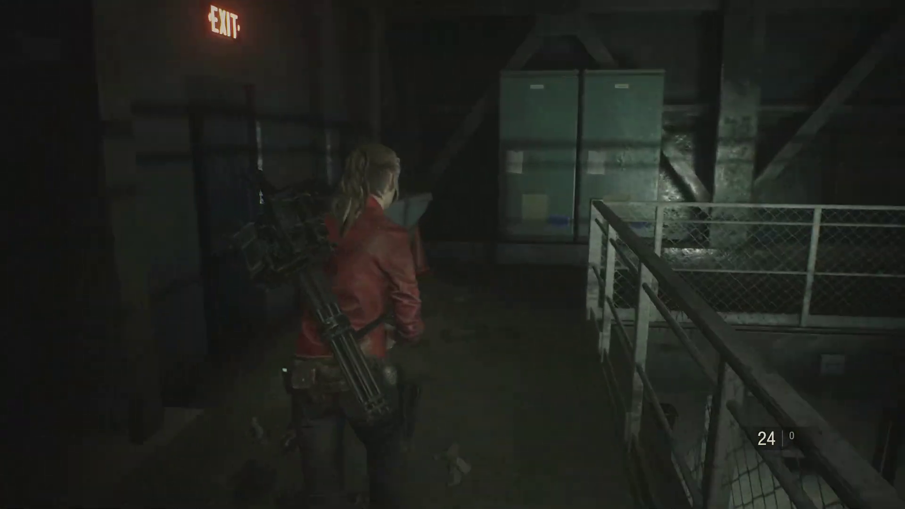
{"action": "key", "text": "w"}
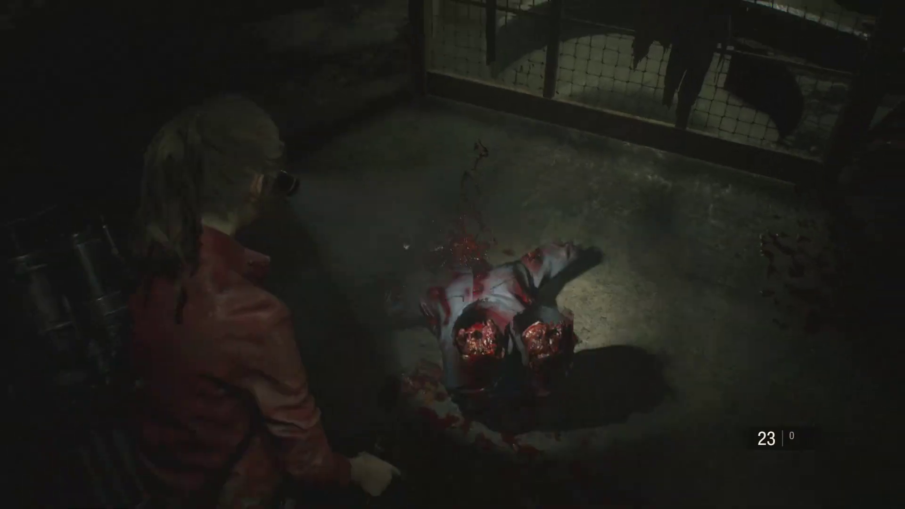
{"action": "key", "text": "w"}
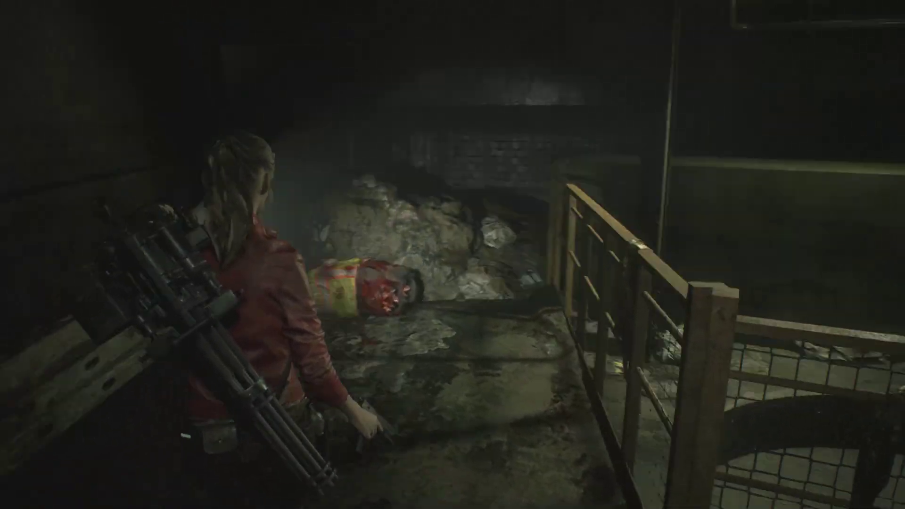
{"action": "key", "text": "w"}
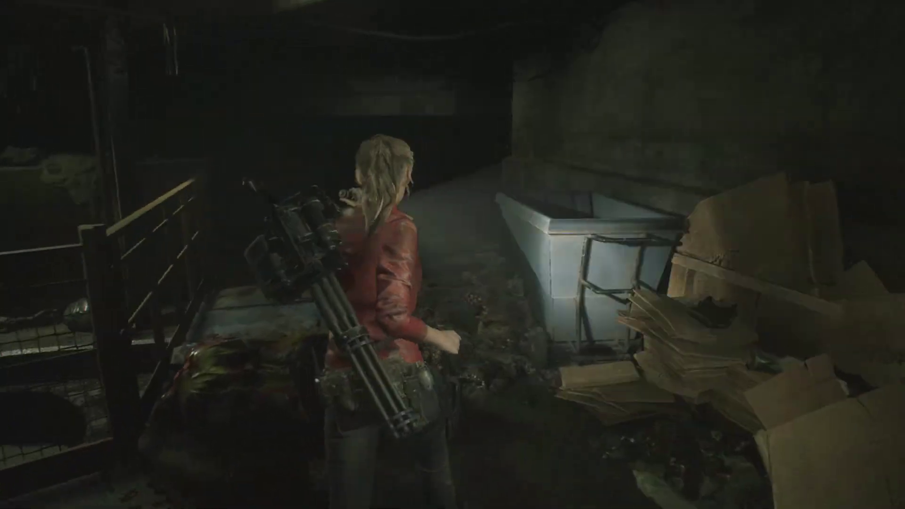
{"action": "key", "text": "w"}
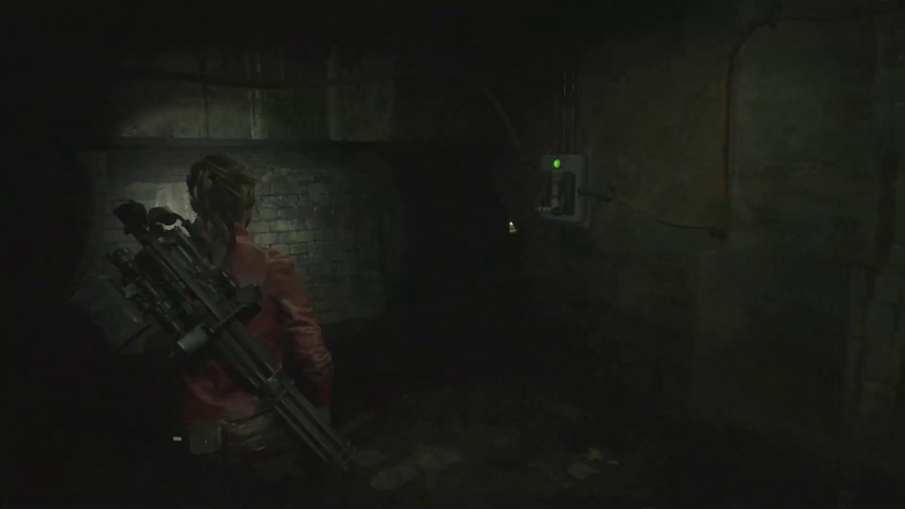
{"action": "key", "text": "w"}
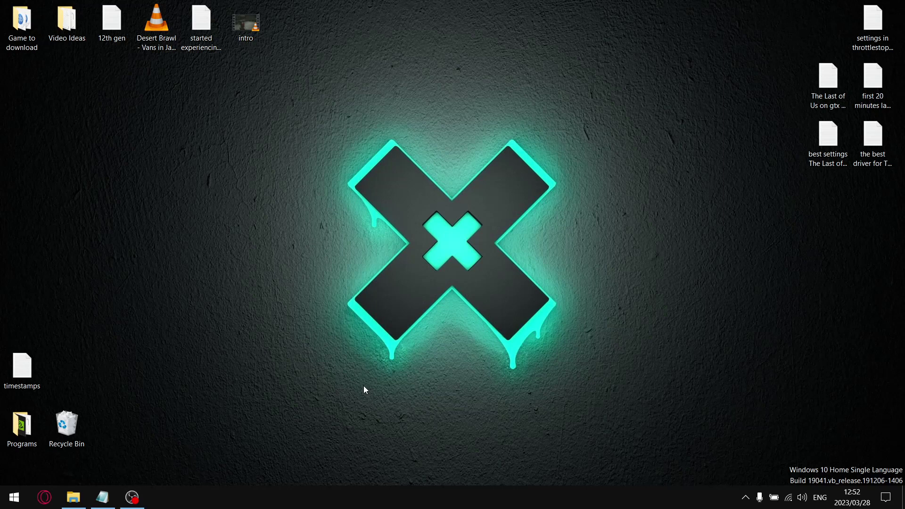
Launch GeForce Experience from the desktop's Programs folder, close the folder window and reposition the GeForce Experience window
{"action": "double_click", "coordinate": [22, 426]}
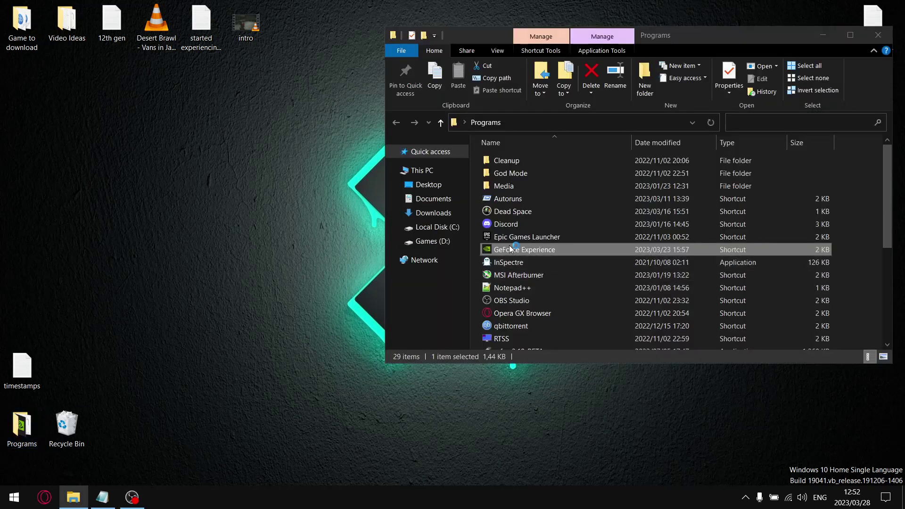
{"action": "left_click", "coordinate": [878, 35]}
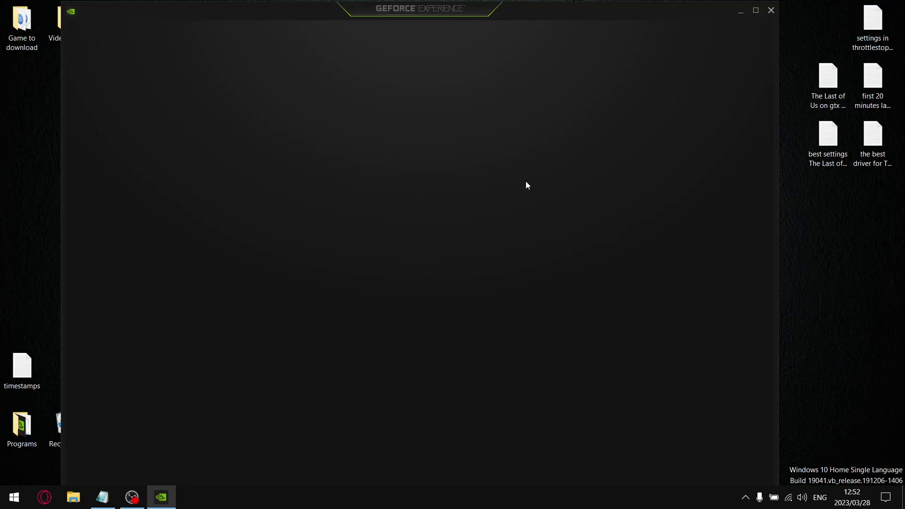
{"action": "left_click_drag", "start_coordinate": [544, 6], "coordinate": [578, 7]}
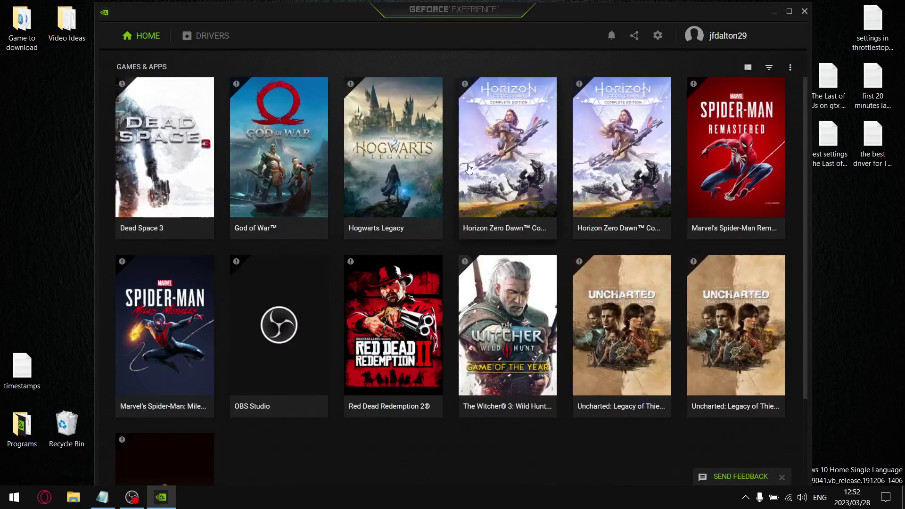
Open the GeForce Experience settings and review the General options, including In-Game Overlay, Battery Boost, Desktop Notifications and Downloads
{"action": "left_click", "coordinate": [658, 35]}
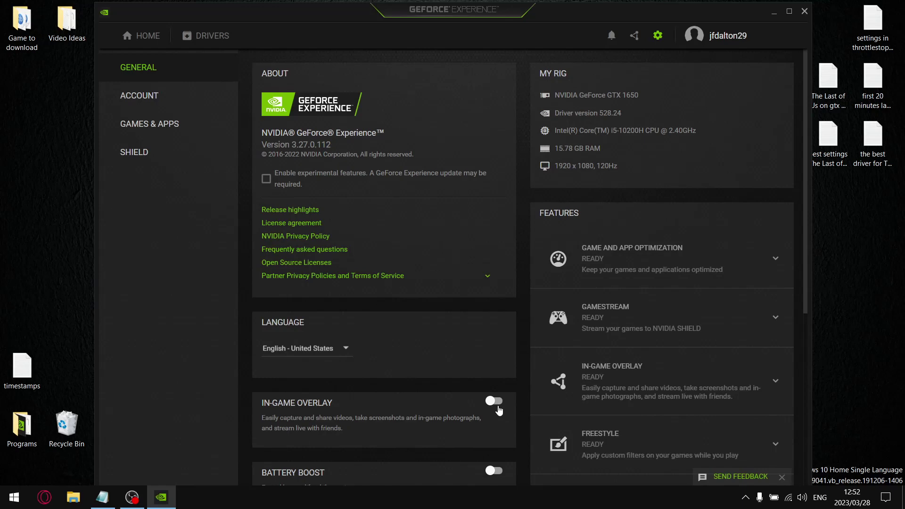
{"action": "scroll", "coordinate": [499, 411], "scroll_direction": "down", "scroll_amount": 1}
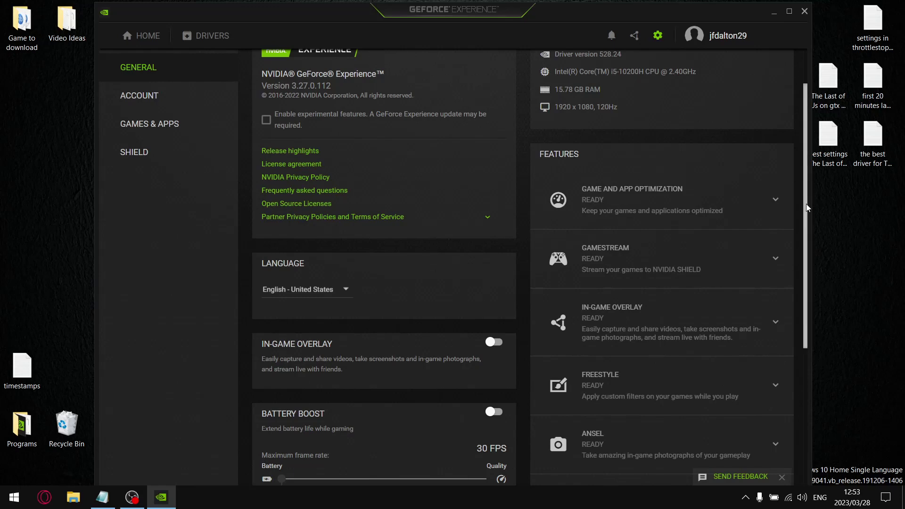
{"action": "left_click_drag", "start_coordinate": [807, 203], "coordinate": [807, 239]}
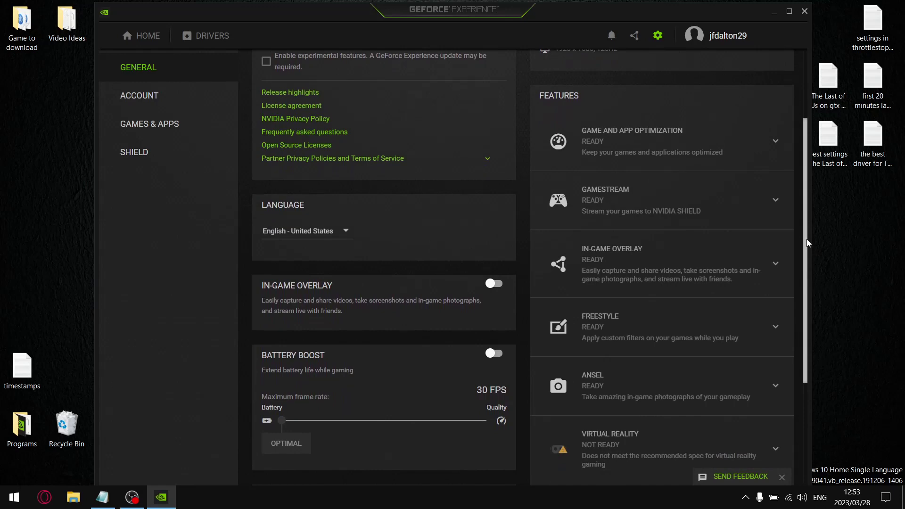
{"action": "left_click_drag", "start_coordinate": [807, 239], "coordinate": [803, 335]}
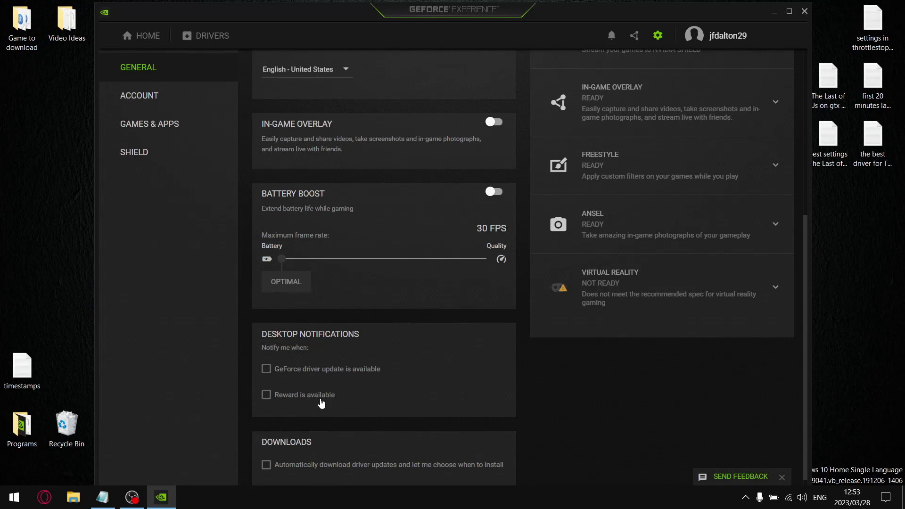
{"action": "left_click_drag", "start_coordinate": [804, 332], "coordinate": [805, 359]}
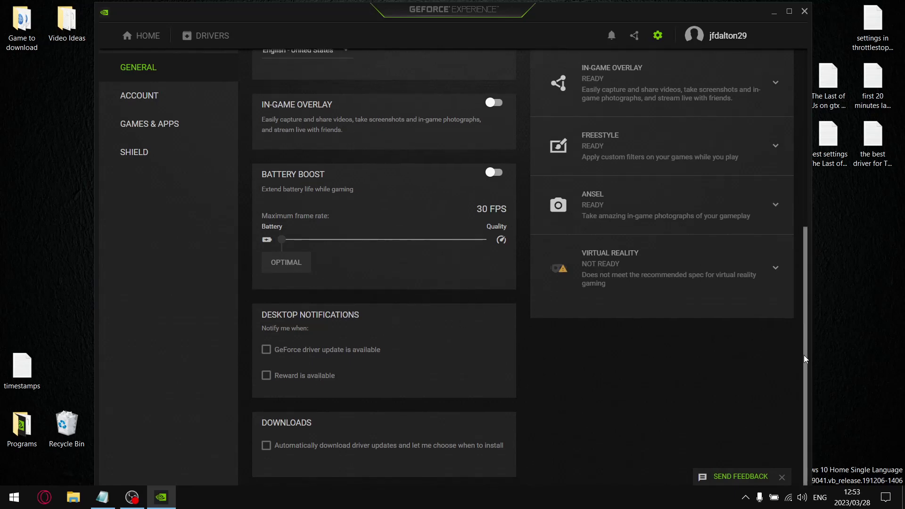
Check the Account and Games & Apps settings, including automatic optimization of newly added games, and close GeForce Experience
{"action": "left_click", "coordinate": [138, 96]}
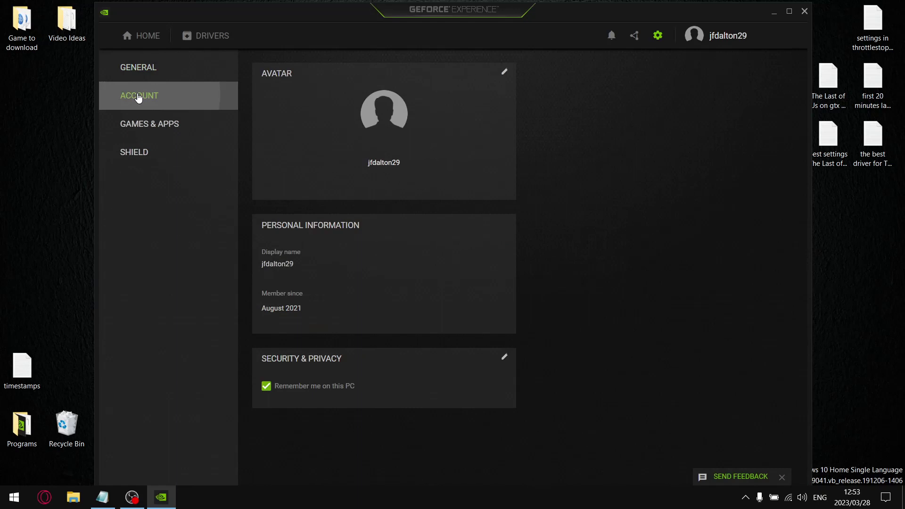
{"action": "left_click", "coordinate": [149, 126]}
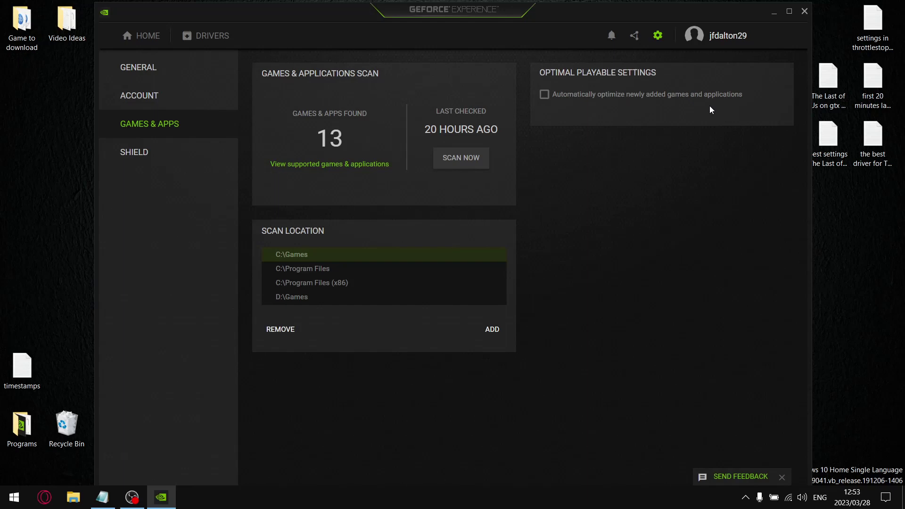
{"action": "left_click", "coordinate": [805, 11]}
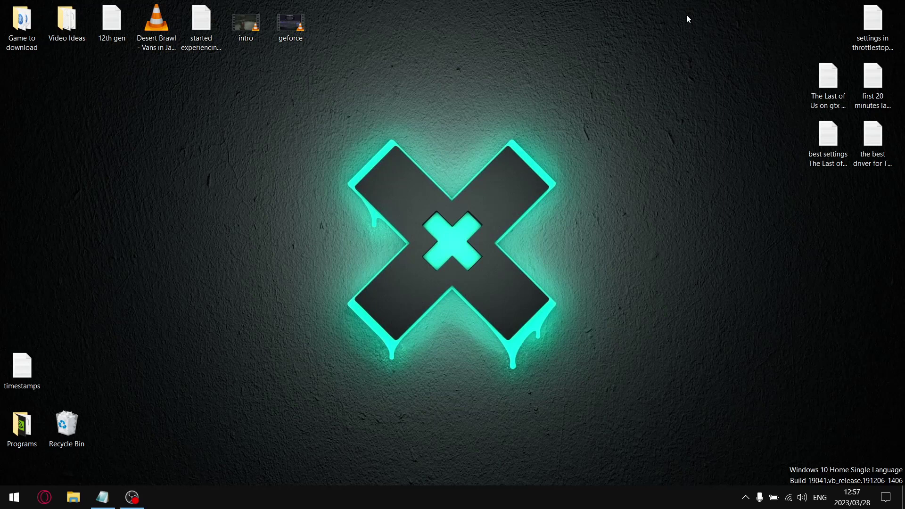
Open the NVIDIA Control Panel and check its desktop options, including Enable Developer Settings, without changing them
{"action": "right_click", "coordinate": [451, 122]}
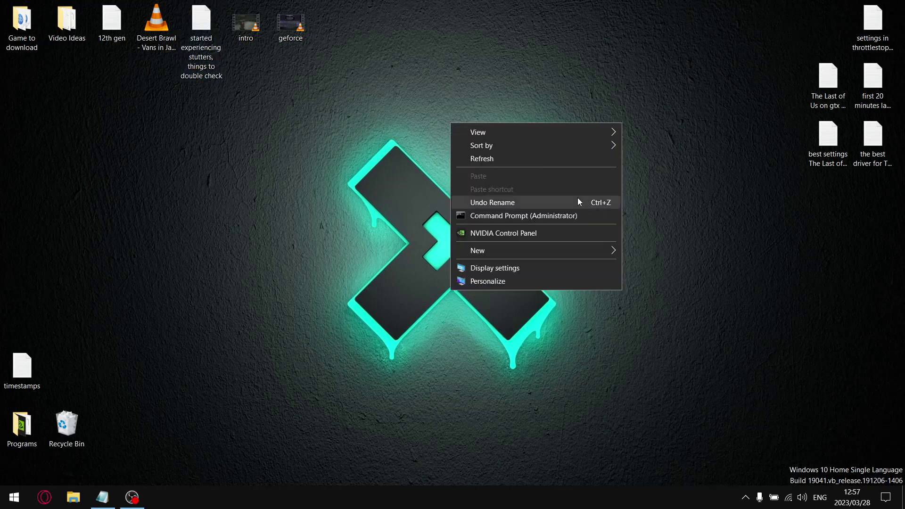
{"action": "left_click", "coordinate": [506, 235]}
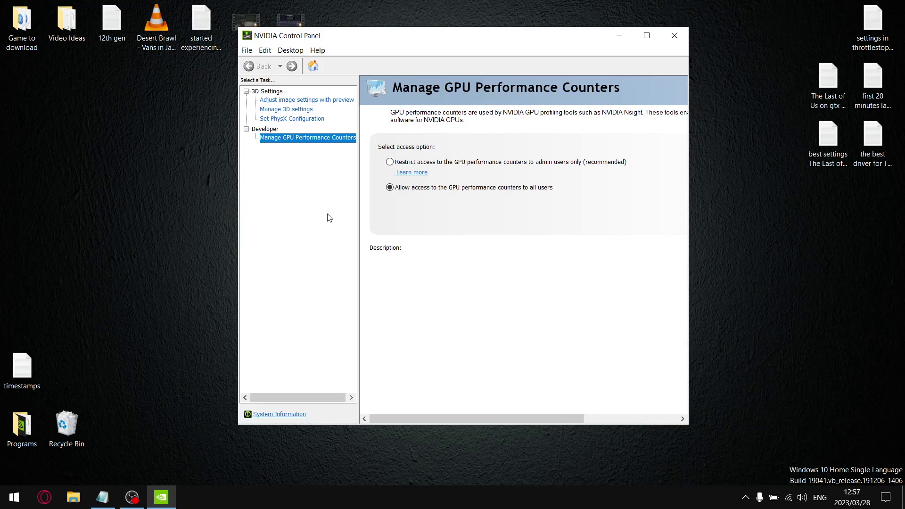
{"action": "left_click", "coordinate": [291, 50]}
{"action": "mouse_move", "coordinate": [314, 52]}
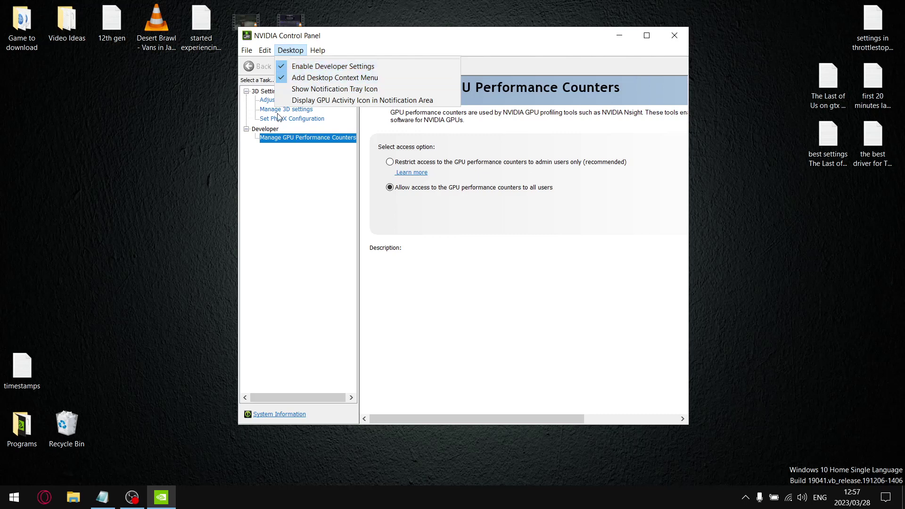
{"action": "left_click", "coordinate": [255, 118]}
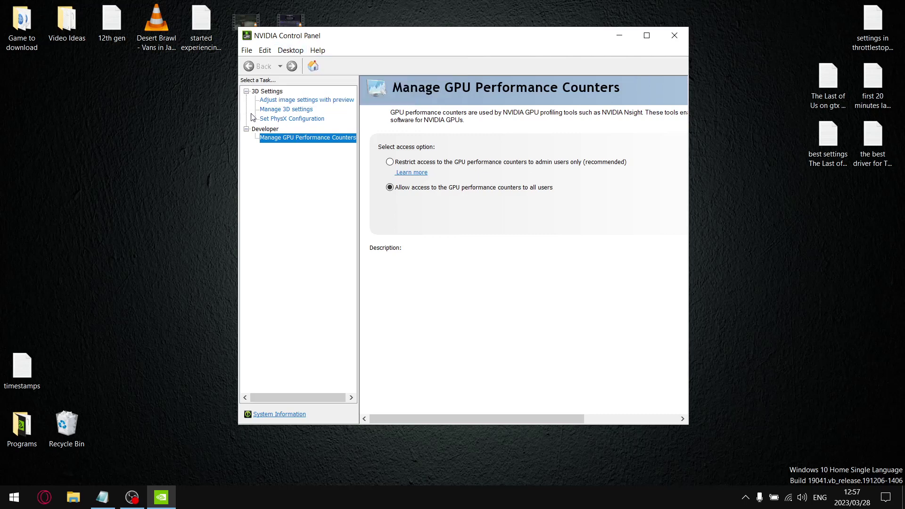
Examine the image settings with preview and the global 3D settings down to Low Latency Mode
{"action": "left_click", "coordinate": [280, 100]}
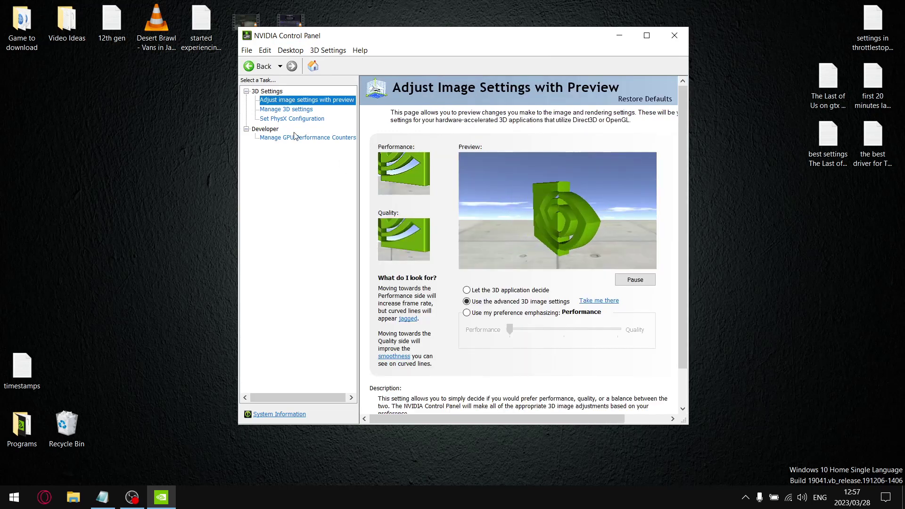
{"action": "left_click", "coordinate": [288, 110]}
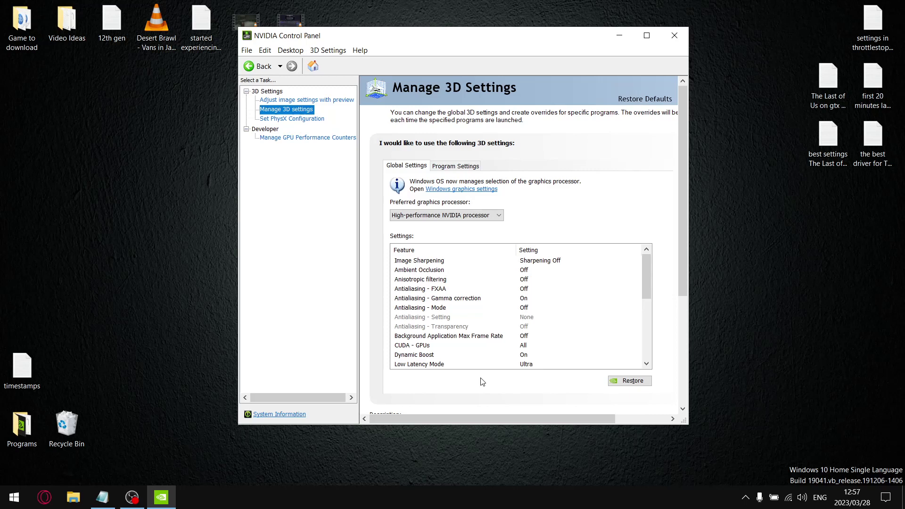
{"action": "left_click", "coordinate": [408, 366]}
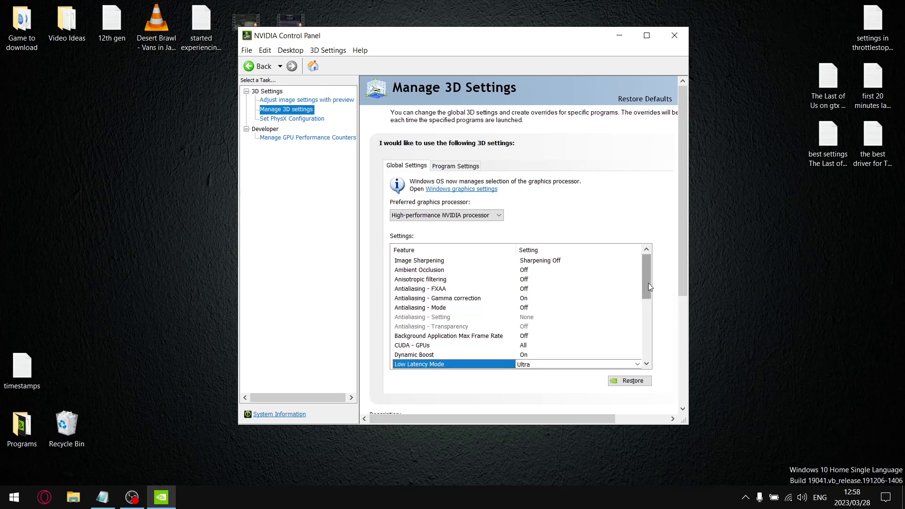
Set the global OpenGL rendering GPU to NVIDIA GeForce GTX 1650
{"action": "left_click_drag", "start_coordinate": [649, 283], "coordinate": [645, 305]}
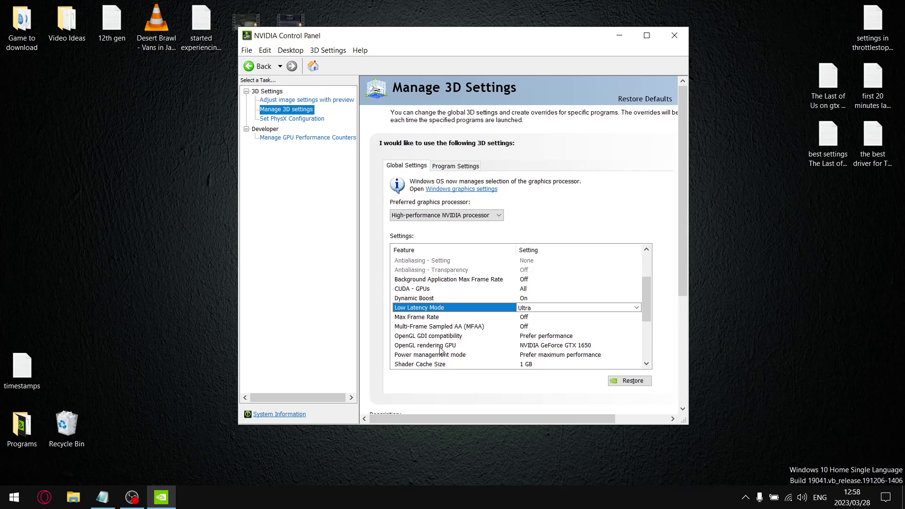
{"action": "left_click", "coordinate": [590, 346]}
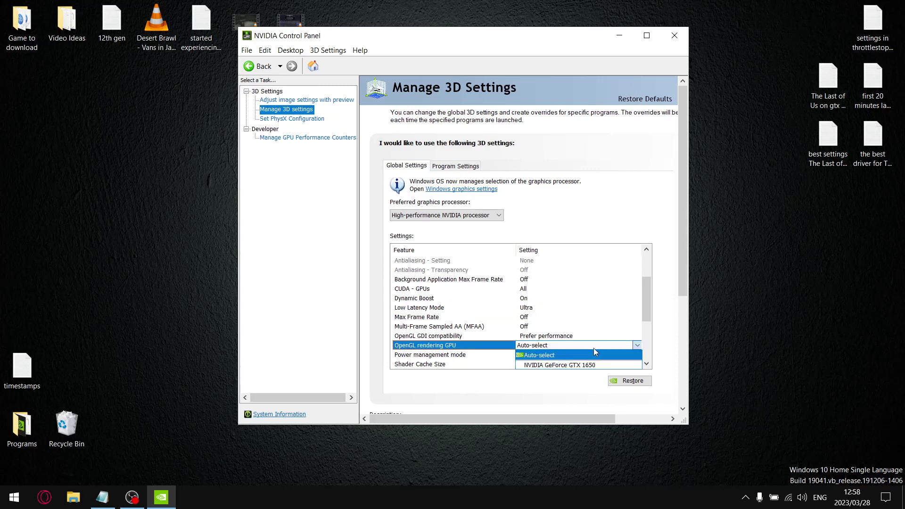
{"action": "left_click", "coordinate": [570, 366]}
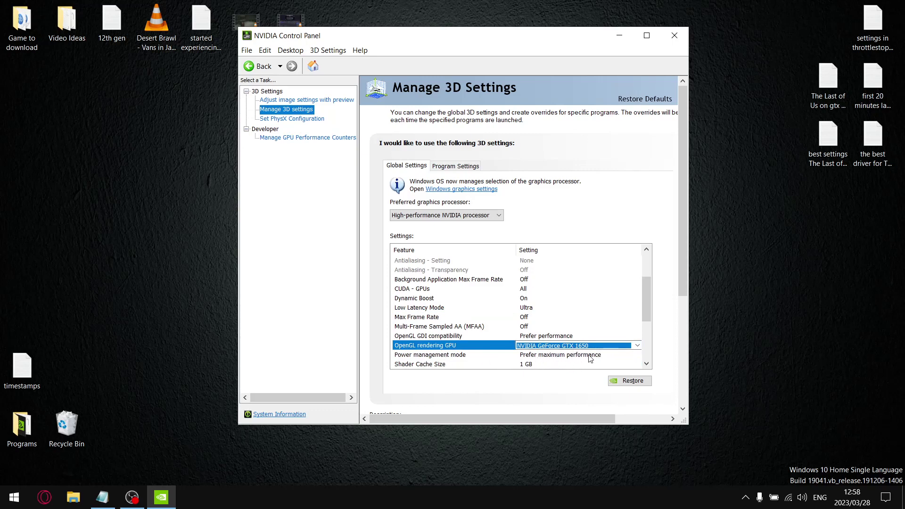
Review the remaining global 3D settings, from Power management mode to Vulkan/OpenGL present method
{"action": "left_click", "coordinate": [647, 364]}
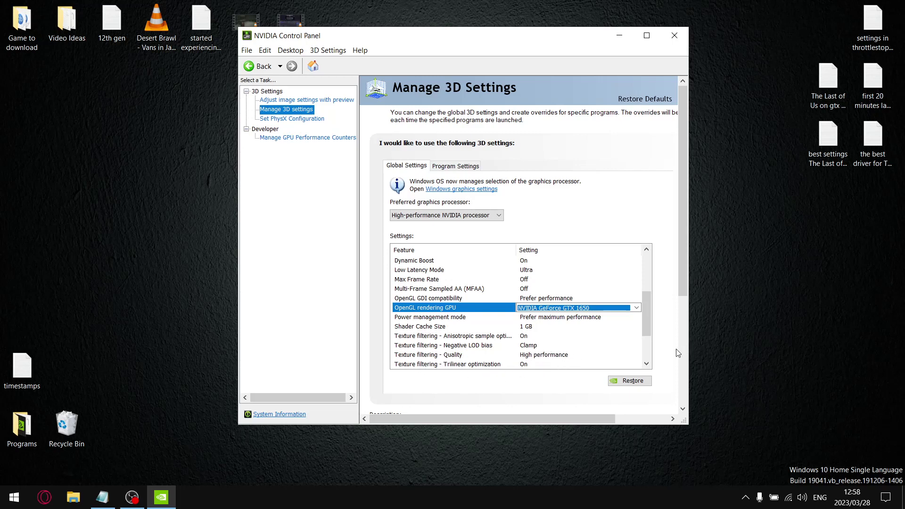
{"action": "left_click", "coordinate": [648, 366]}
{"action": "left_click", "coordinate": [648, 366]}
{"action": "left_click", "coordinate": [648, 366]}
{"action": "left_click", "coordinate": [648, 365]}
{"action": "left_click", "coordinate": [648, 366]}
{"action": "left_click", "coordinate": [649, 366]}
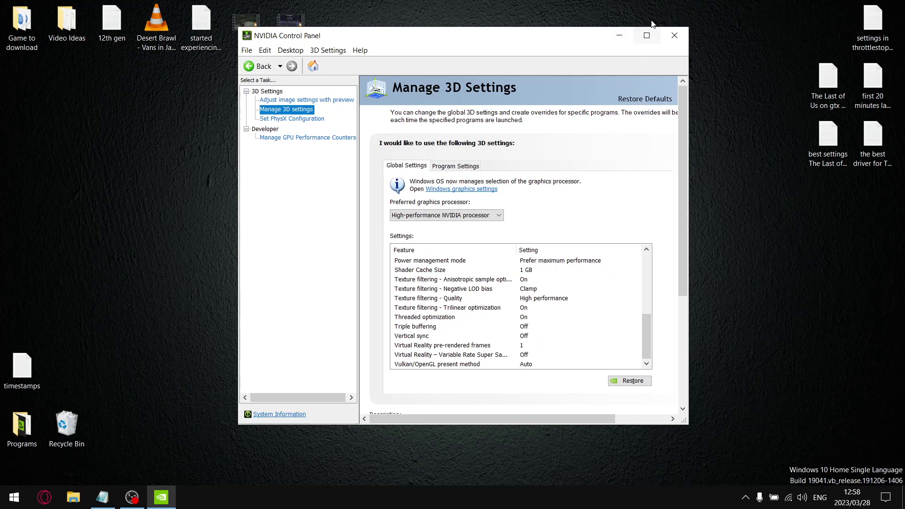
Close the NVIDIA Control Panel and launch Nvidia Profile Inspector from the Nvidia Optimizations folder, closing the folder window
{"action": "left_click", "coordinate": [675, 35]}
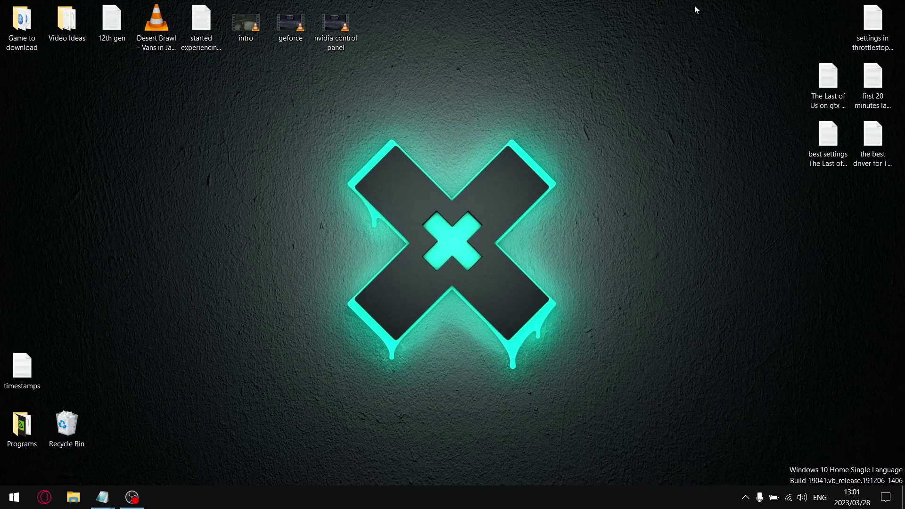
{"action": "left_click", "coordinate": [14, 498]}
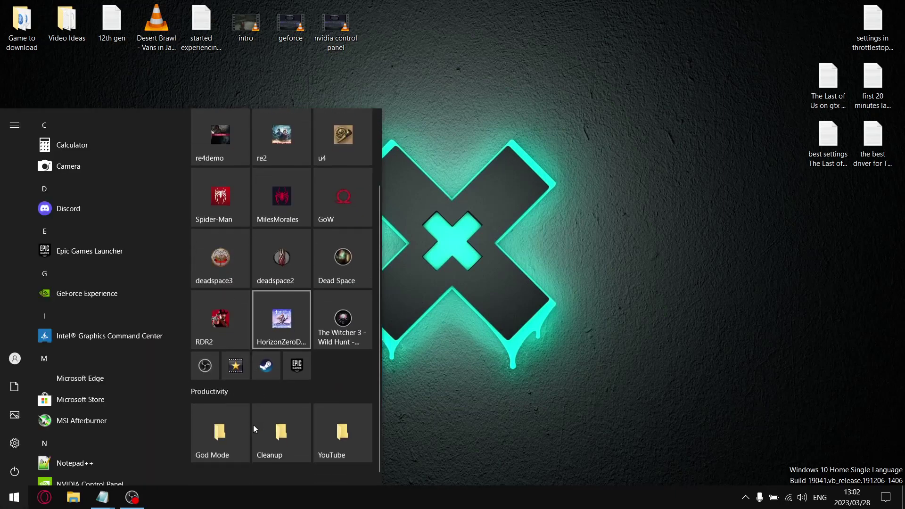
{"action": "left_click", "coordinate": [342, 431]}
{"action": "left_click", "coordinate": [522, 122]}
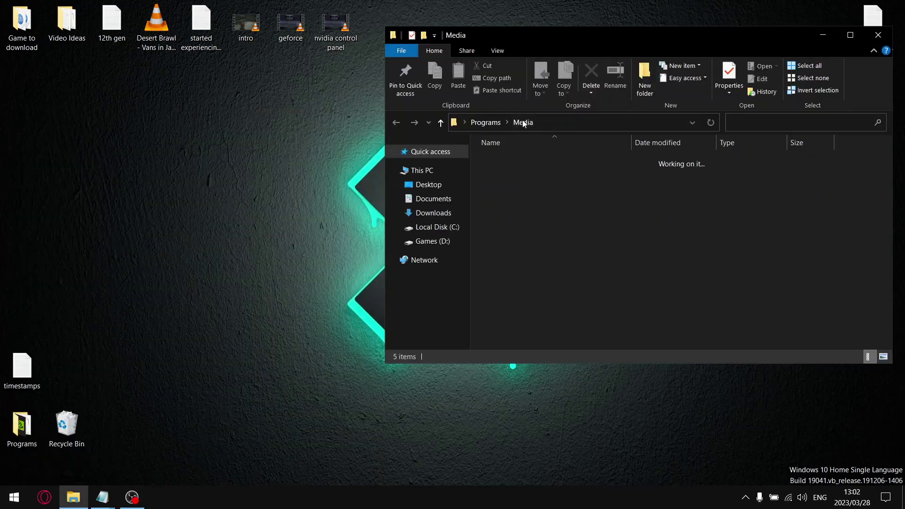
{"action": "double_click", "coordinate": [520, 174]}
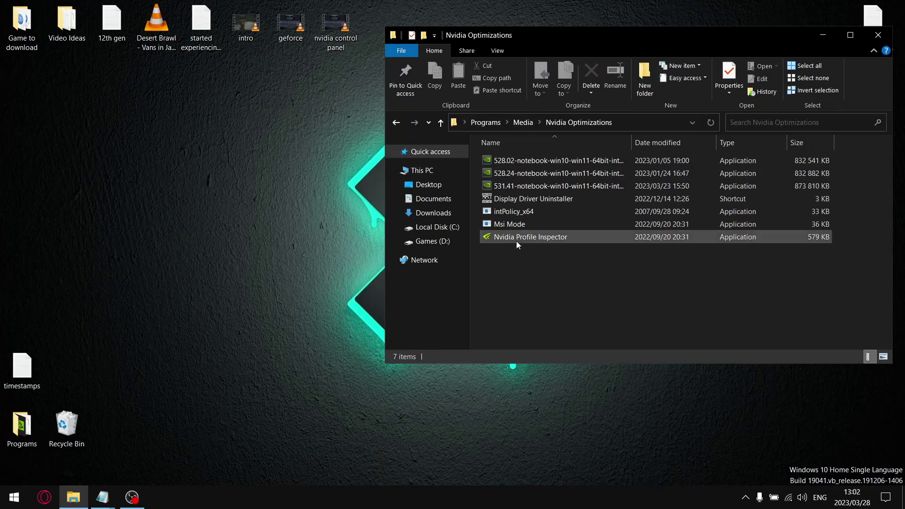
{"action": "double_click", "coordinate": [515, 239]}
{"action": "left_click", "coordinate": [879, 35]}
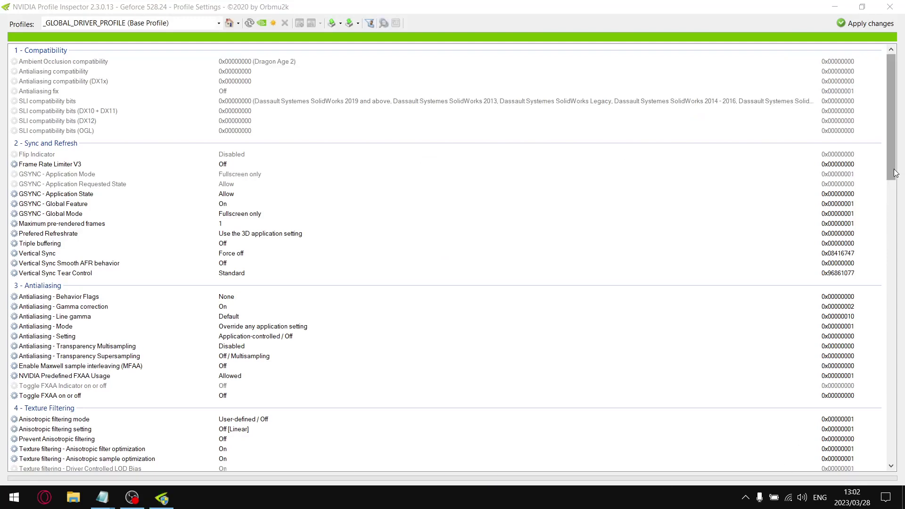
Set NVIDIA Predefined Ansel Usage to ANSEL_ALLOW_DISALLOWED in the _GLOBAL_DRIVER_PROFILE base profile and close the inspector
{"action": "left_click_drag", "start_coordinate": [893, 160], "coordinate": [904, 454]}
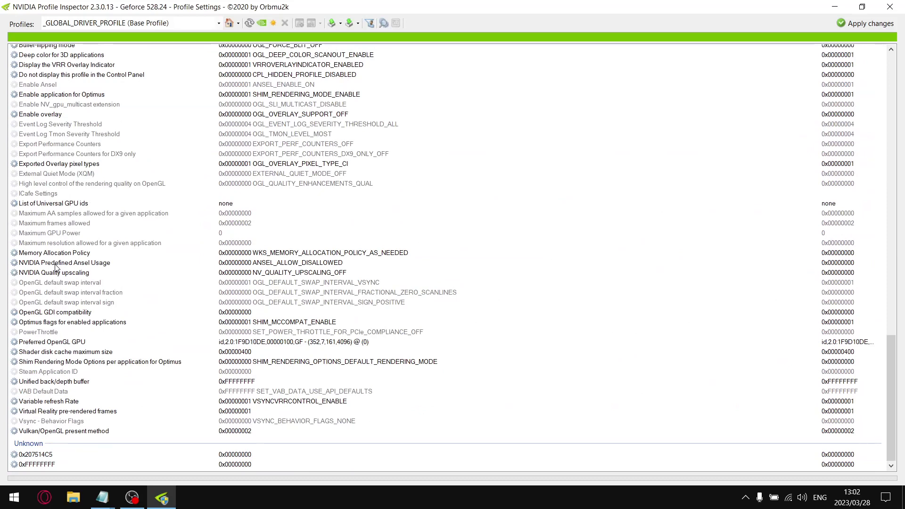
{"action": "left_click", "coordinate": [39, 265]}
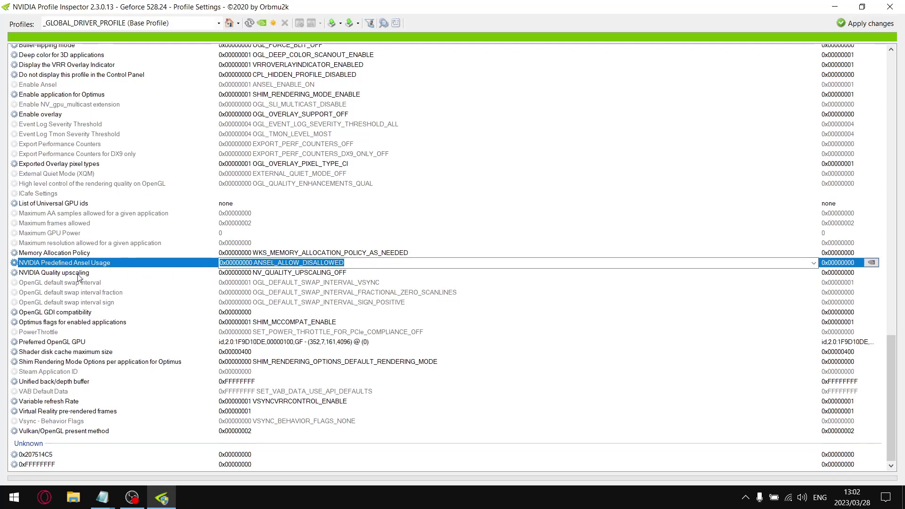
{"action": "left_click", "coordinate": [399, 263]}
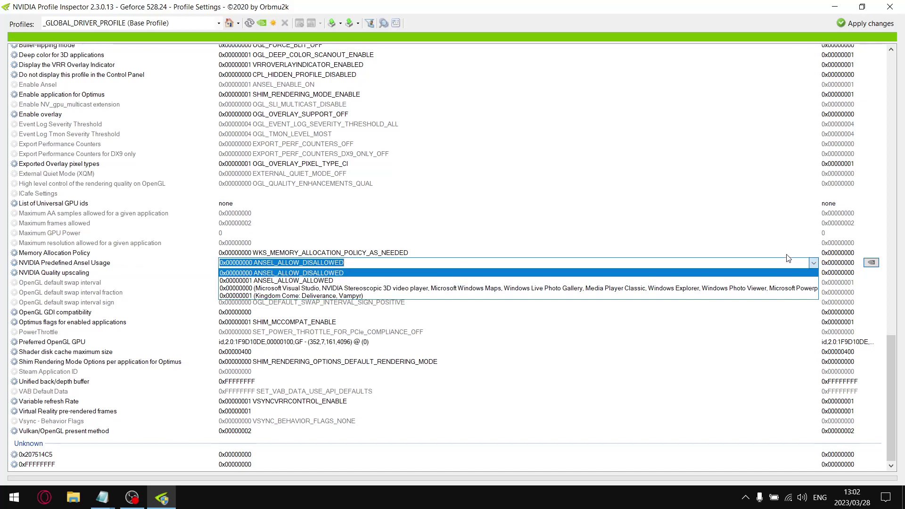
{"action": "left_click", "coordinate": [760, 274]}
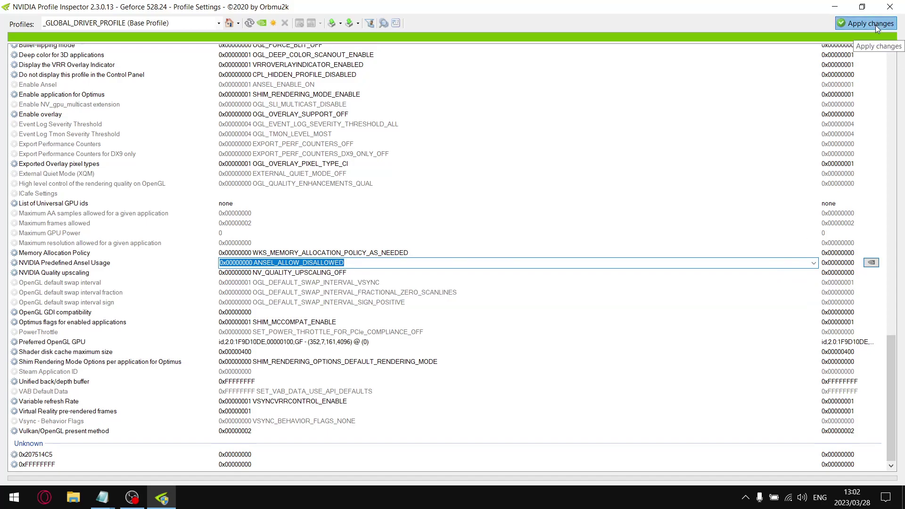
{"action": "left_click", "coordinate": [891, 9]}
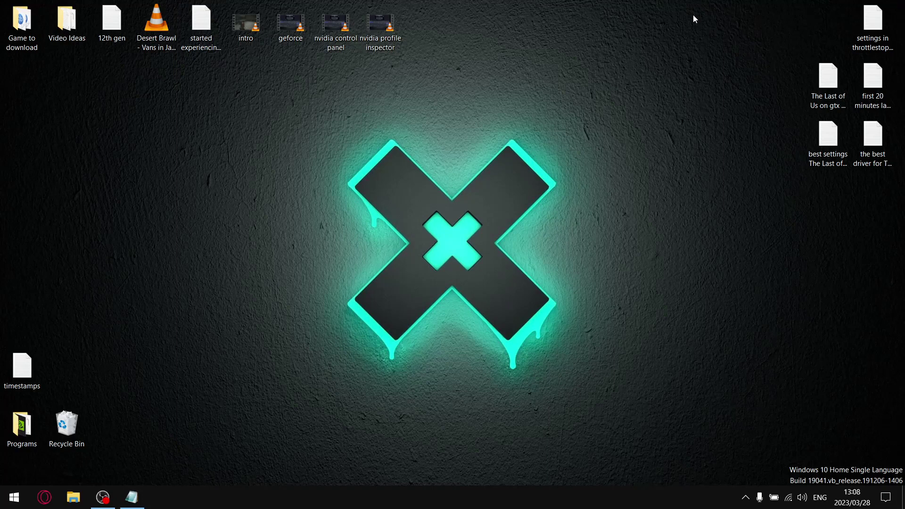
Check in the Windows Update settings whether updates are paused, then close Settings
{"action": "left_click", "coordinate": [11, 499]}
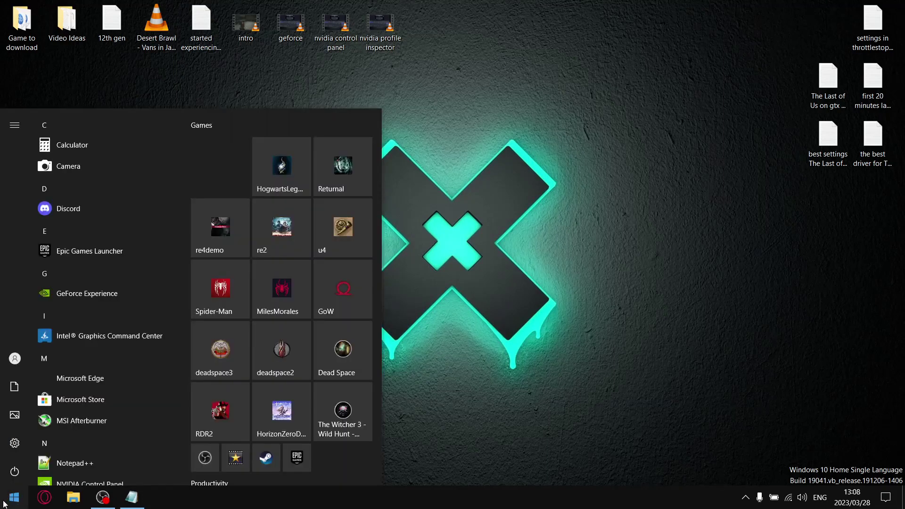
{"action": "left_click", "coordinate": [15, 445]}
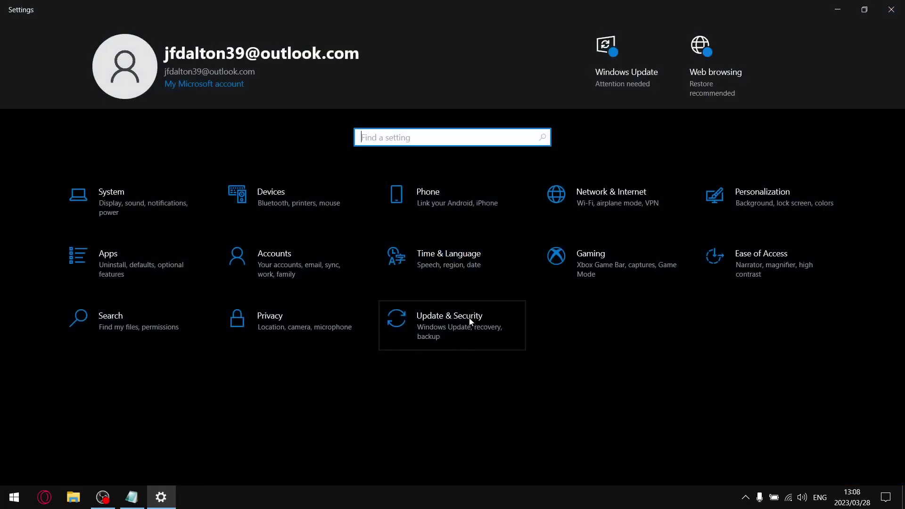
{"action": "left_click", "coordinate": [470, 322]}
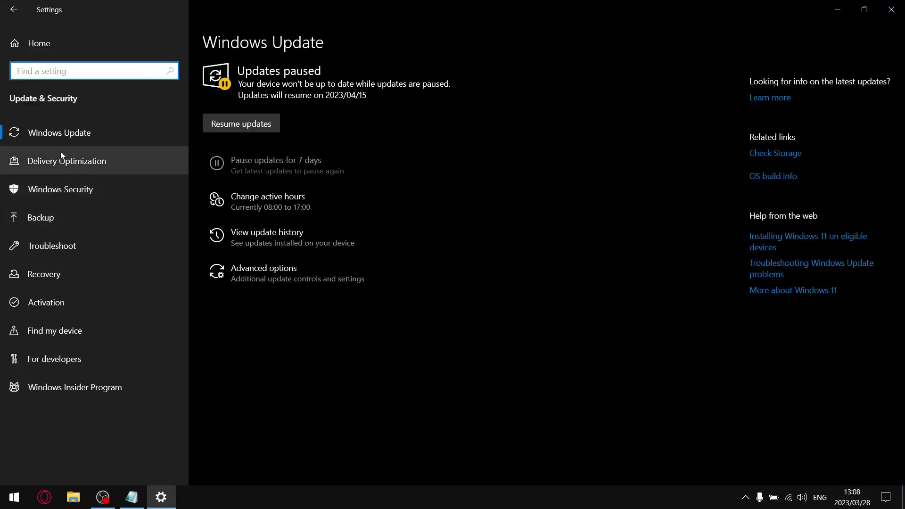
{"action": "left_click", "coordinate": [245, 168]}
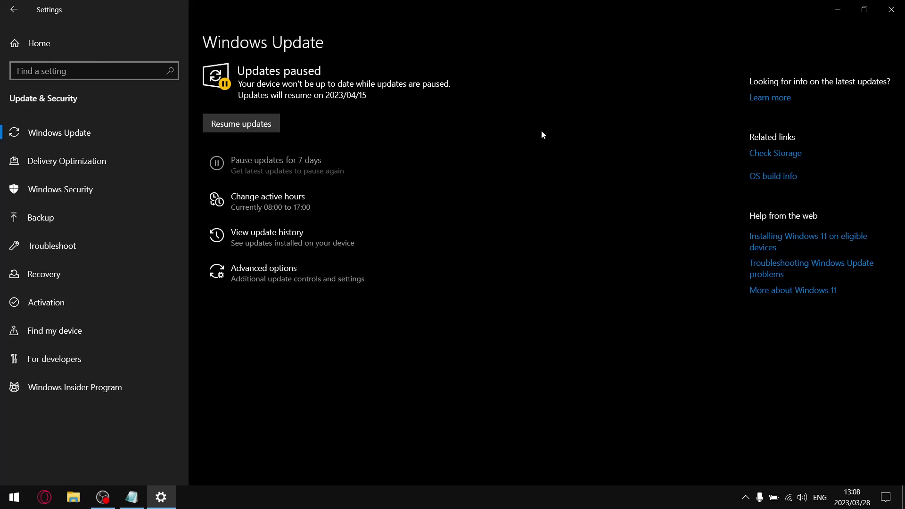
{"action": "left_click", "coordinate": [891, 10]}
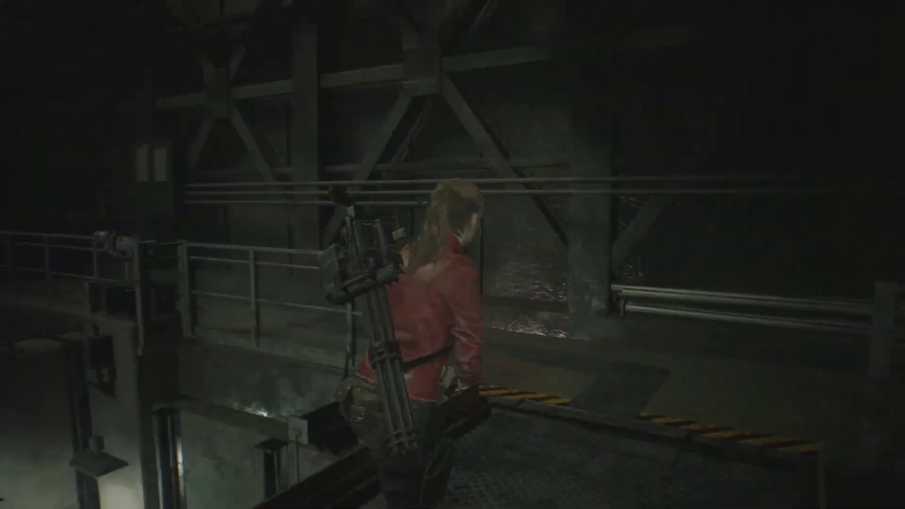
{"action": "key", "text": "w"}
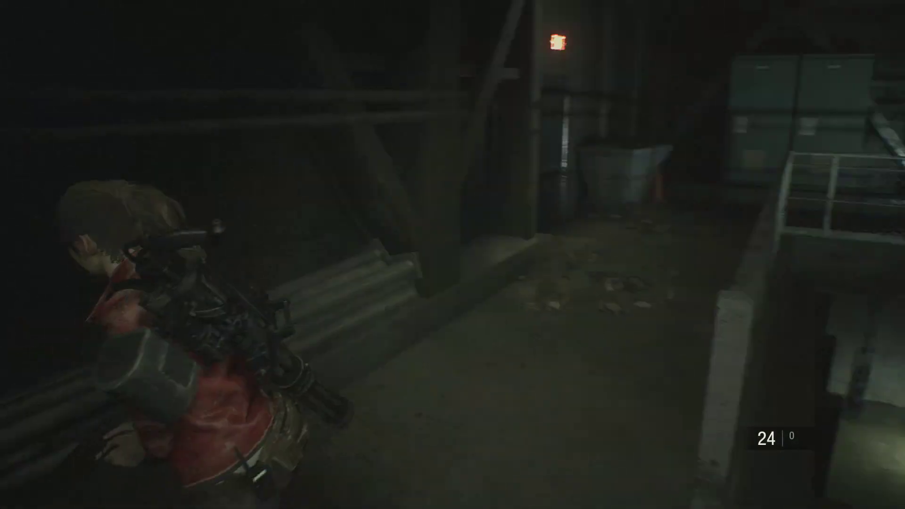
{"action": "key", "text": "w"}
{"action": "key", "text": "w"}
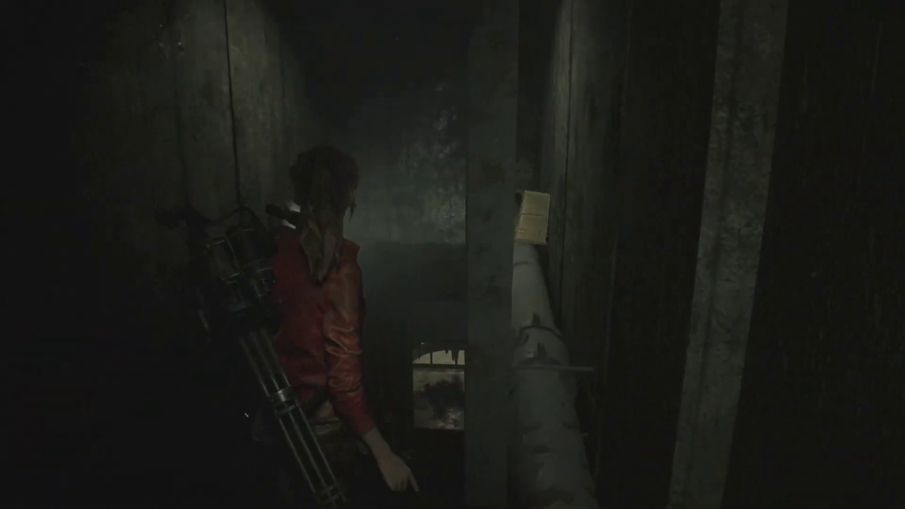
{"action": "key", "text": "w"}
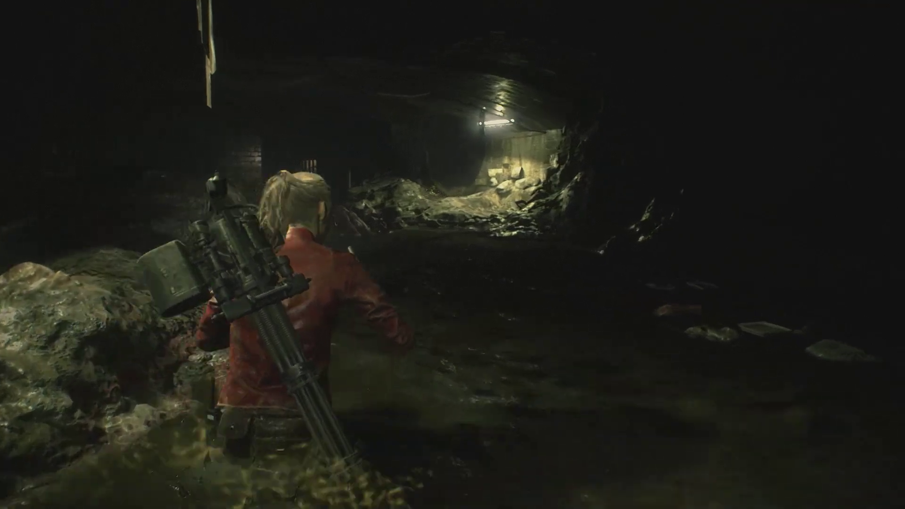
{"action": "key", "text": "w"}
{"action": "right_click", "coordinate": [452, 255]}
{"action": "left_click", "coordinate": [452, 254]}
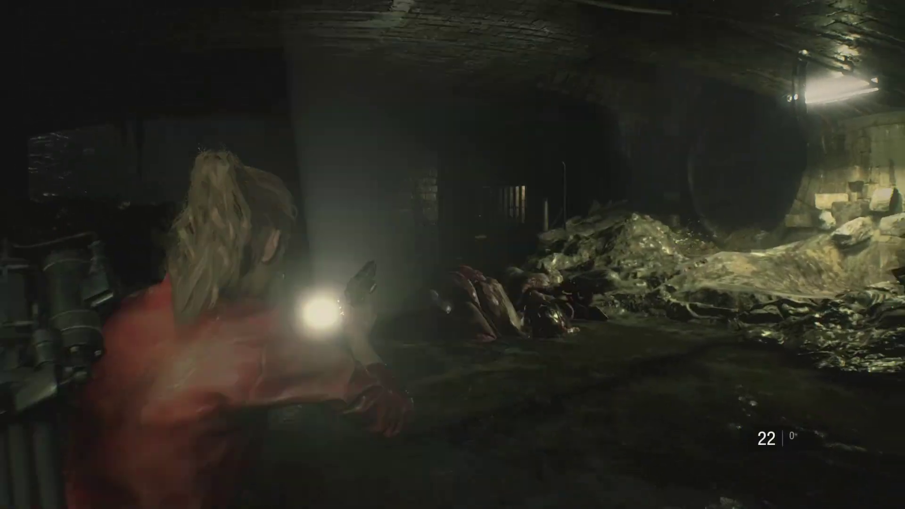
{"action": "key", "text": "w"}
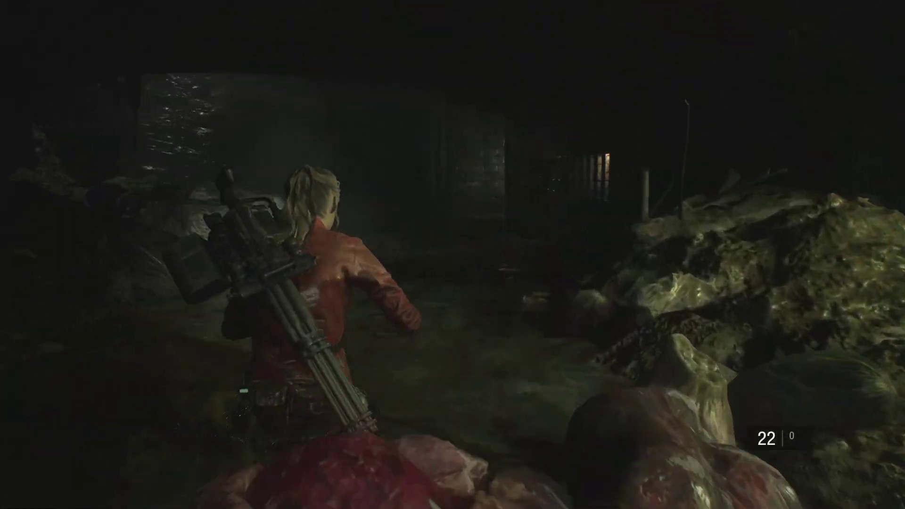